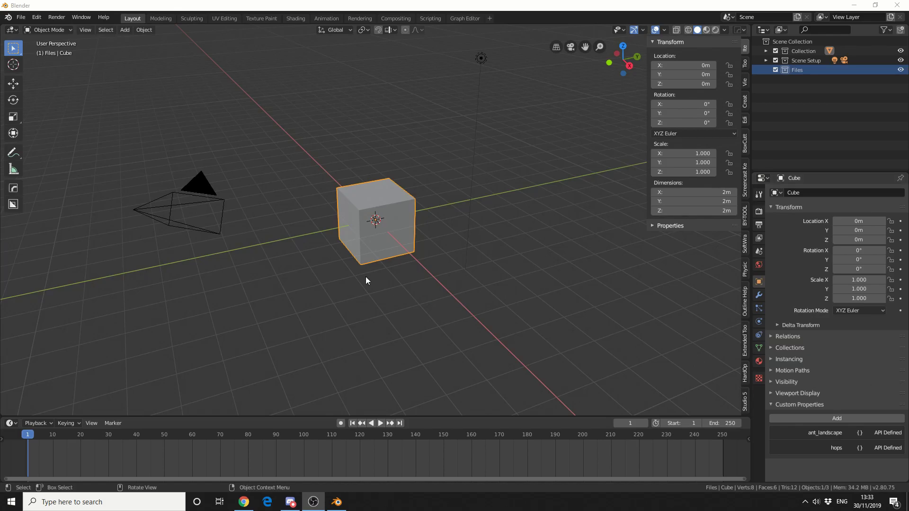
Delete the default cube and draw a QBlocker box about 3.2 × 2.4 m and 5 m high over the grid origin.
key(Delete)
click(130, 29)
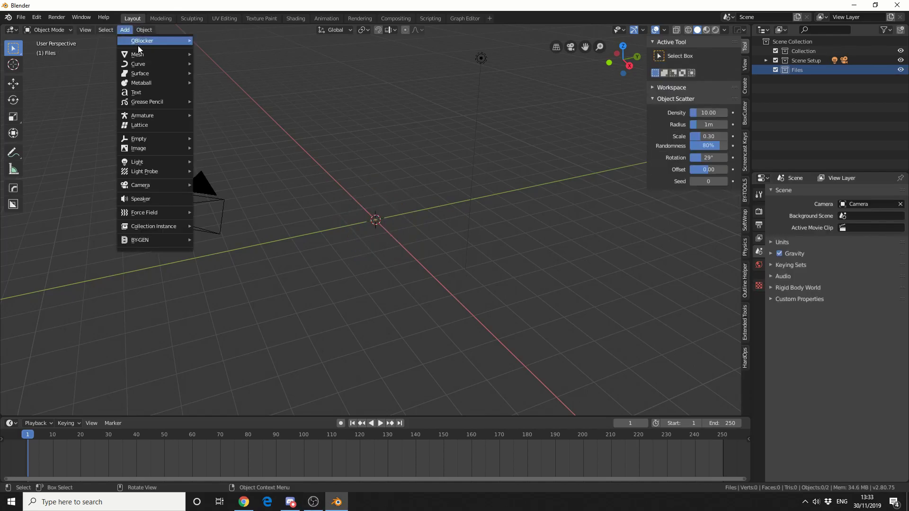
mouse_move(142, 41)
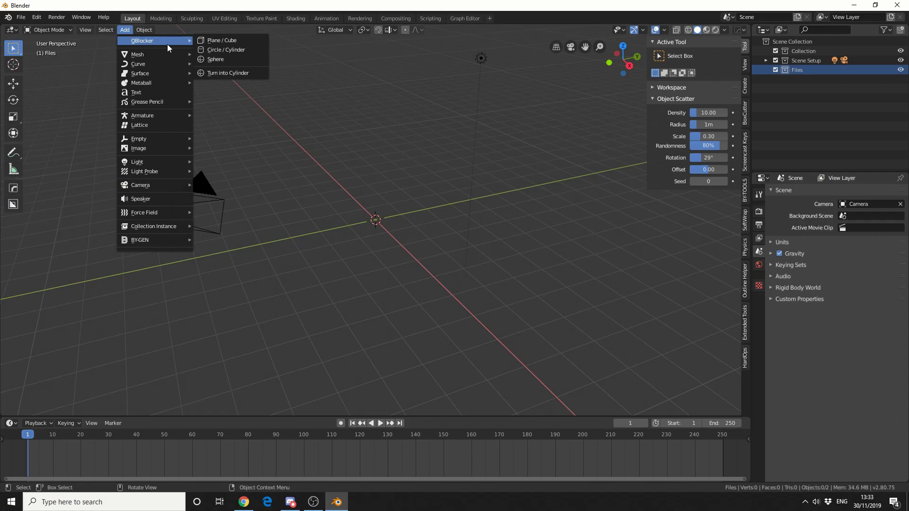
click(213, 42)
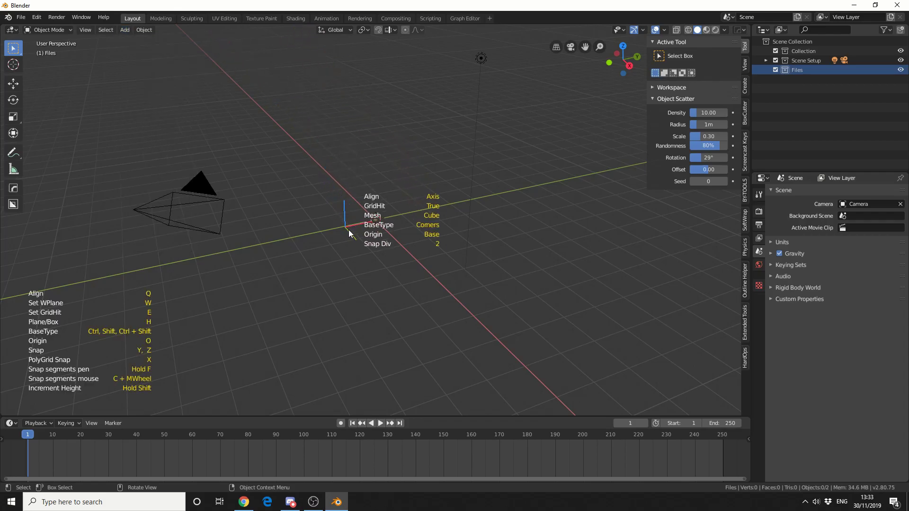
drag(308, 215, 406, 237)
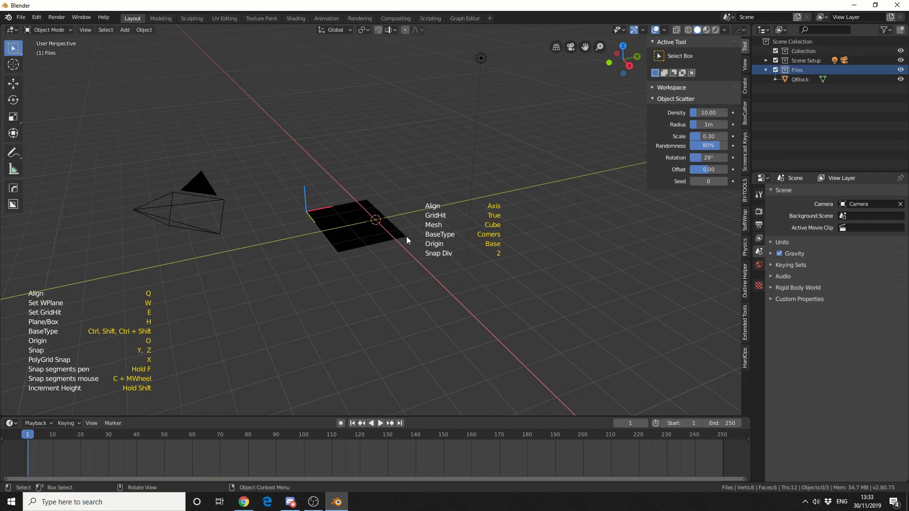
click(415, 80)
Draw three more separate boxes on the grid around the first, starting with one about 3.5 × 1.2 m and 3.2 m high.
mouse_move(447, 211)
mouse_down()
mouse_move(494, 266)
mouse_move(528, 262)
mouse_up()
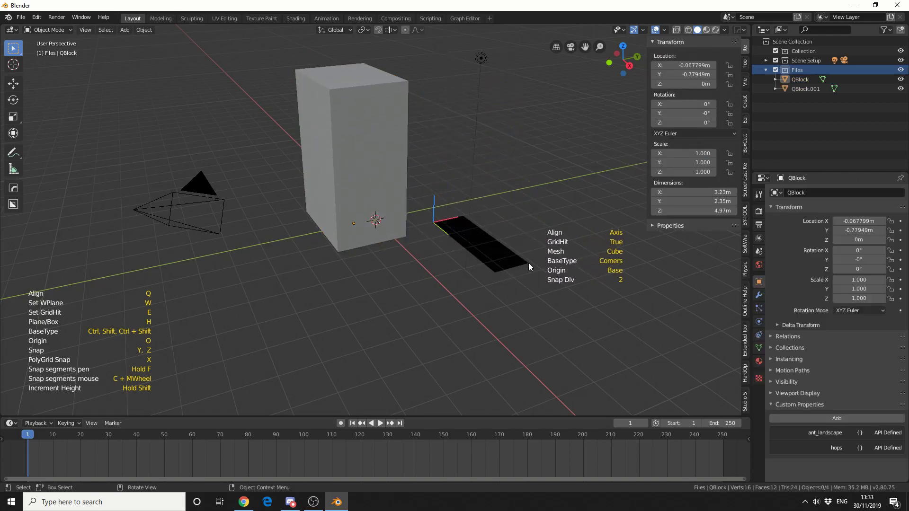
click(521, 159)
drag(428, 244, 388, 306)
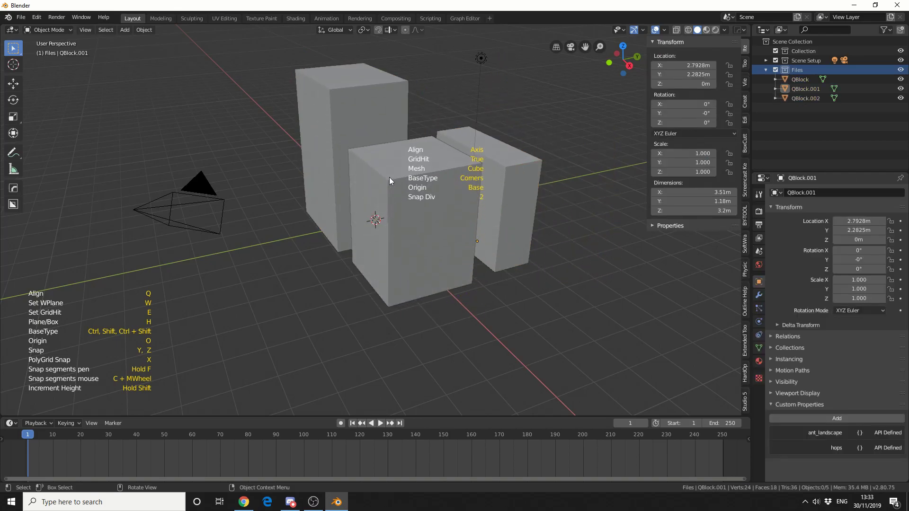
click(389, 177)
drag(252, 257, 313, 308)
click(312, 206)
Draw two more boxes at the edges of the block group, the second about 1.2 × 1.6 m and 5.5 m high.
middle_drag(402, 326, 563, 329)
drag(461, 255, 508, 297)
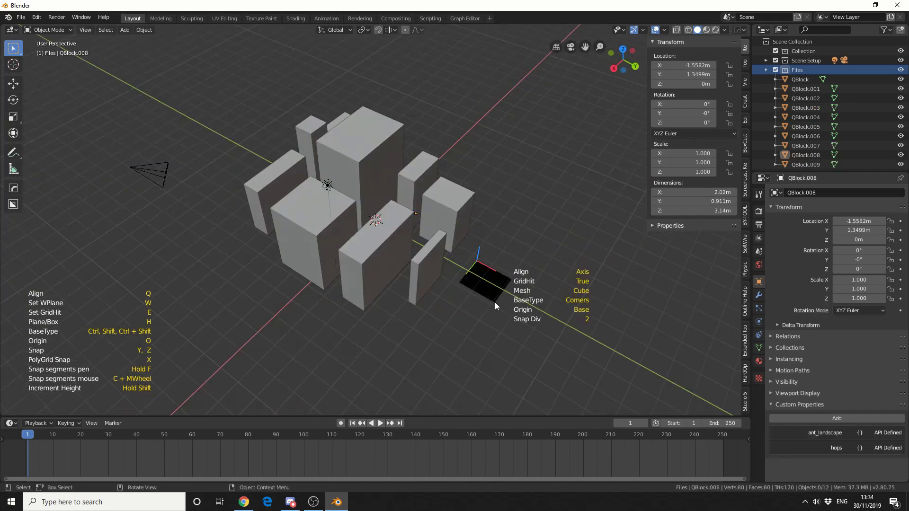
drag(495, 302, 495, 302)
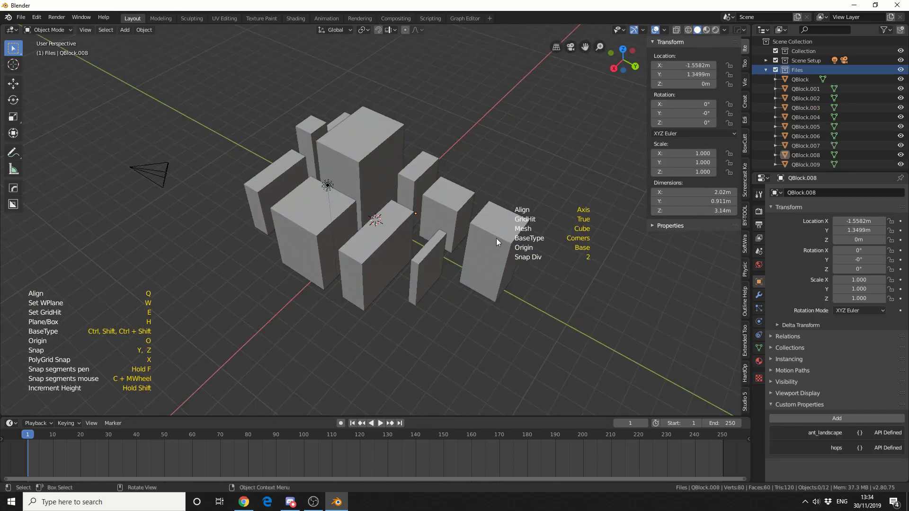
click(496, 208)
mouse_move(496, 208)
middle_down()
mouse_move(499, 293)
mouse_move(511, 295)
middle_up()
mouse_move(284, 289)
mouse_down()
mouse_move(257, 317)
mouse_move(261, 328)
mouse_up()
click(250, 255)
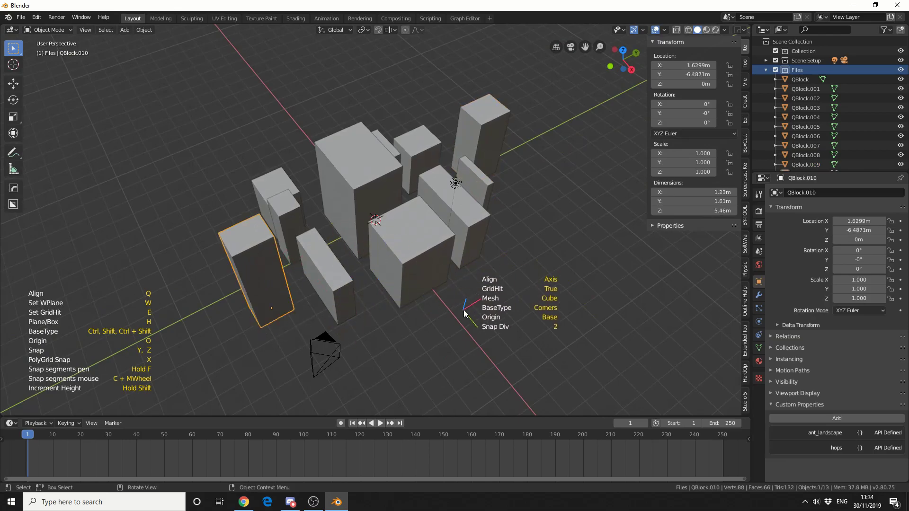
Draw three further boxes on empty ground around the group, varying their footprints and heights.
middle_drag(402, 318, 471, 287)
drag(483, 284, 524, 312)
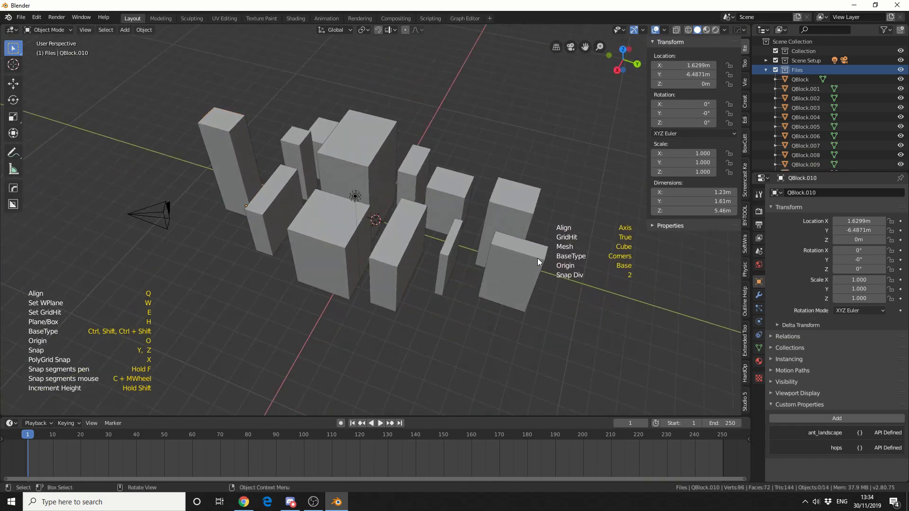
click(541, 263)
mouse_move(407, 307)
mouse_down()
mouse_move(456, 329)
mouse_move(450, 335)
mouse_up()
click(465, 245)
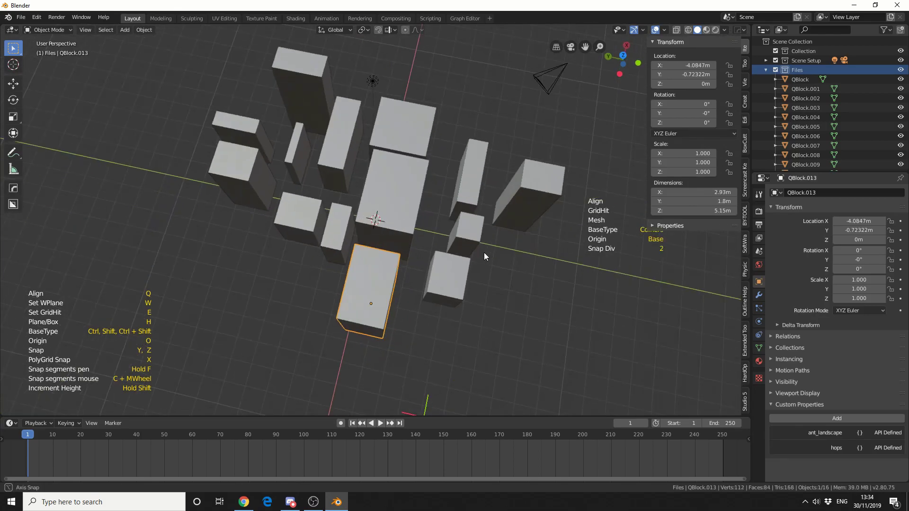
drag(519, 256, 576, 299)
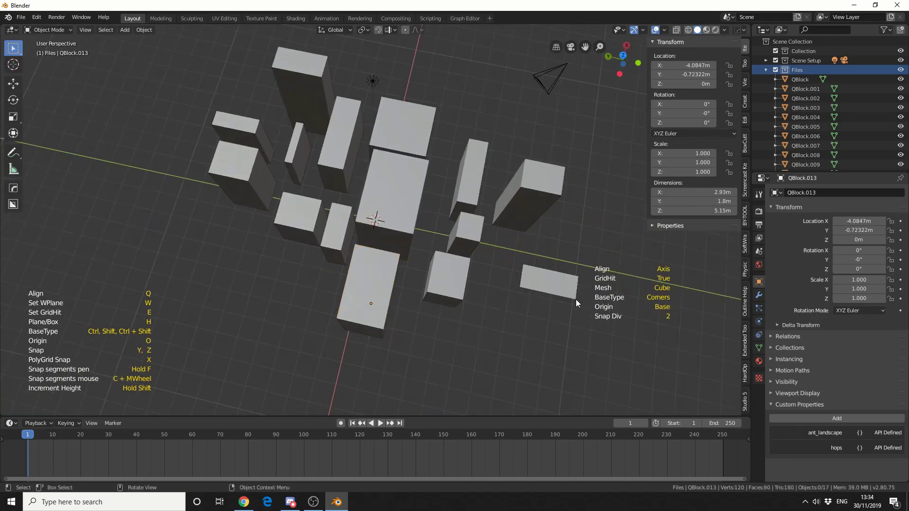
click(607, 232)
Draw a low box about 1.2 × 1.35 m and 0.77 m high directly on the roof of a tall block.
middle_drag(606, 232, 479, 254)
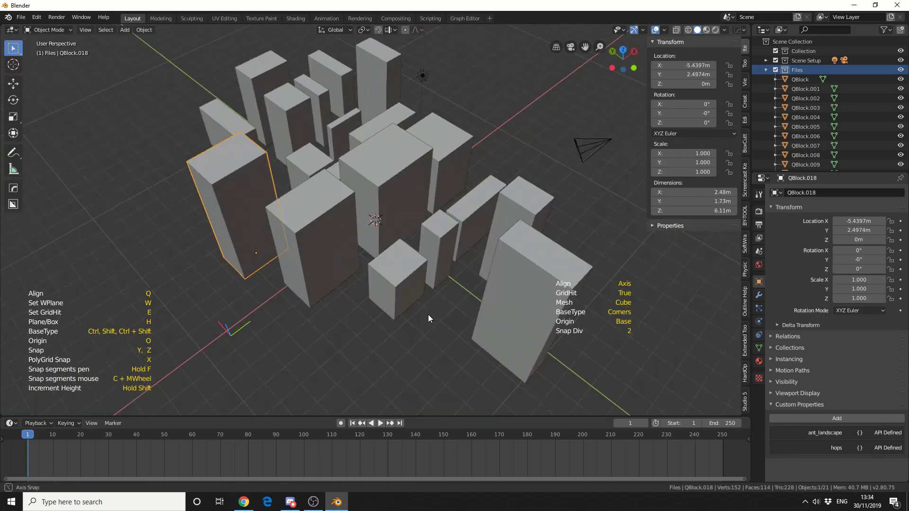
scroll(428, 314, down, 1)
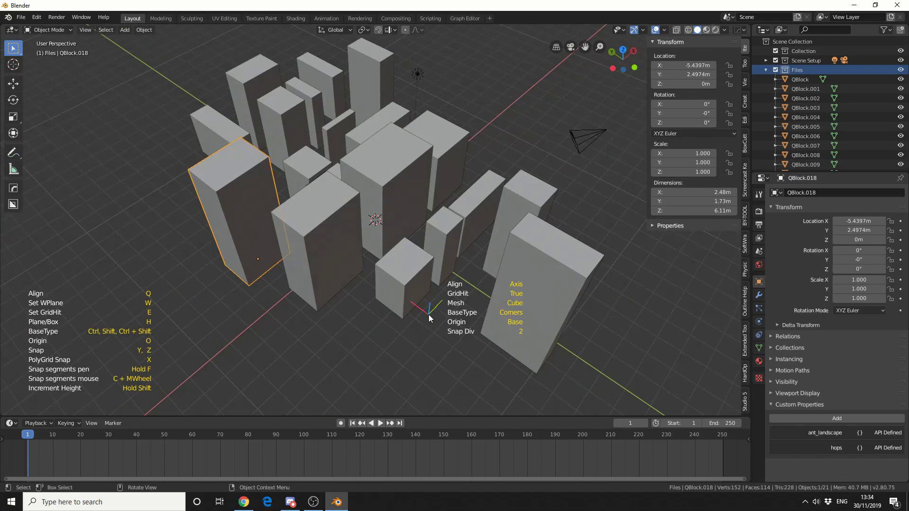
scroll(428, 314, down, 2)
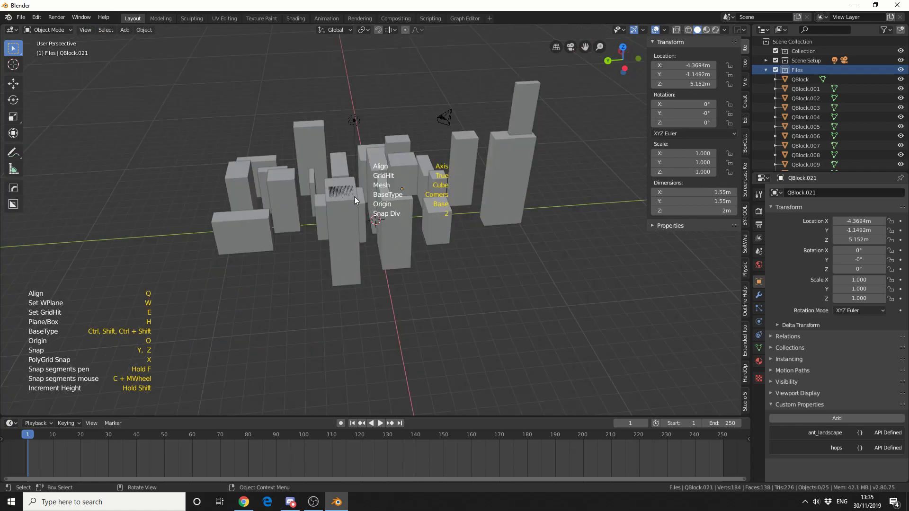
middle_drag(371, 207, 425, 205)
drag(399, 207, 426, 207)
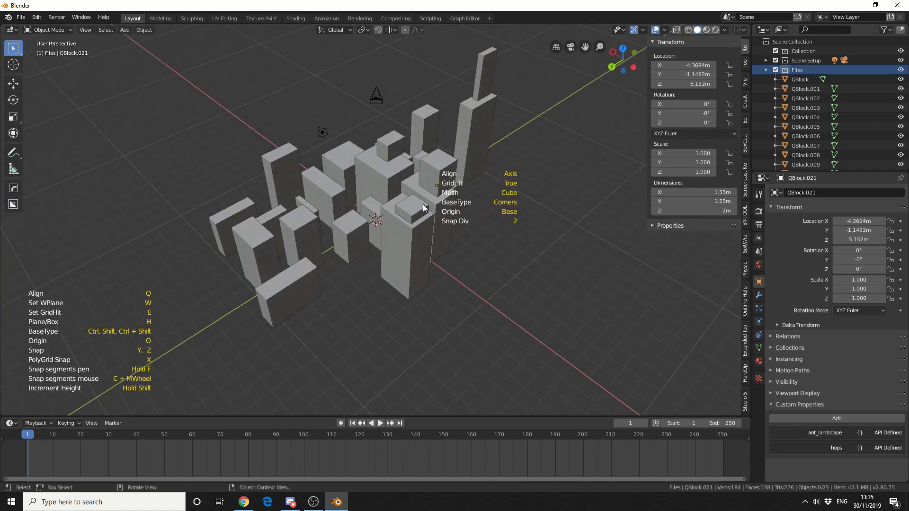
click(426, 199)
Stack boxes on two outer block roofs: one about 1.7 × 0.6 × 3.7 m and one about 1.1 × 1.1 × 1.9 m.
middle_drag(371, 297, 408, 301)
drag(358, 290, 385, 305)
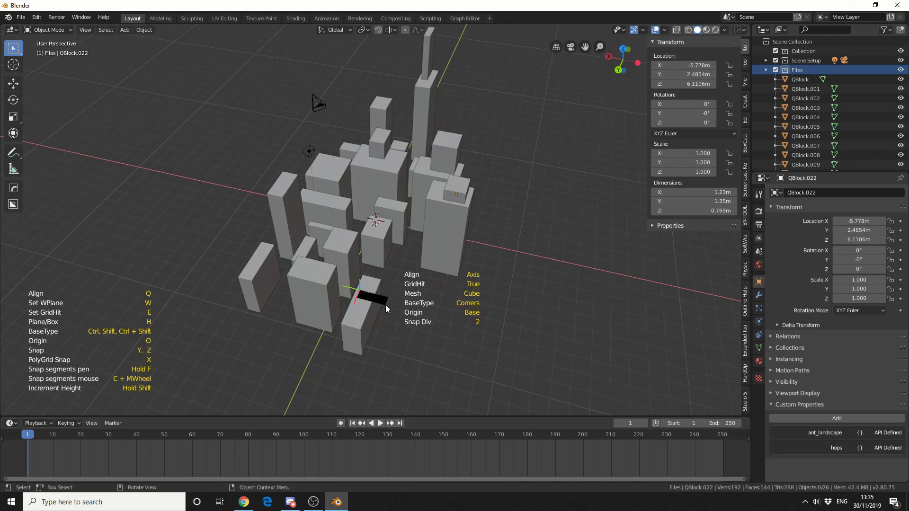
click(387, 260)
middle_drag(418, 280, 458, 285)
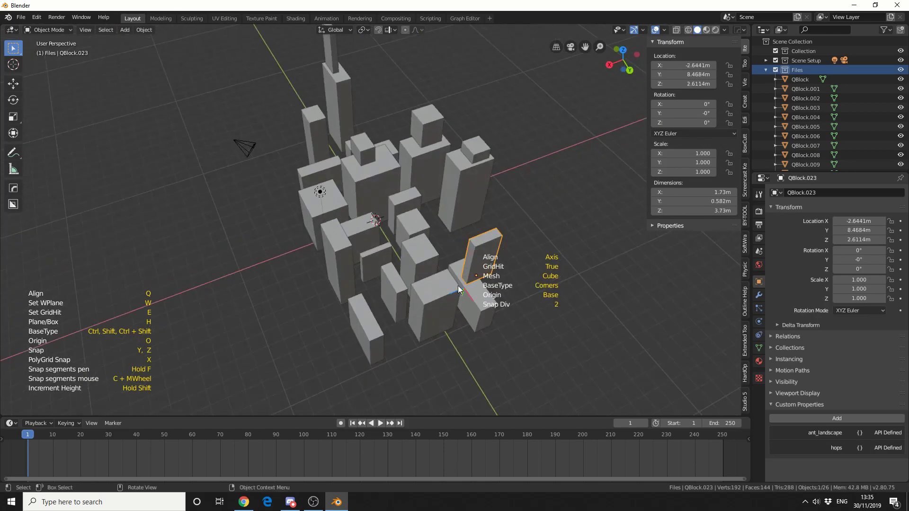
drag(425, 286, 453, 293)
click(452, 274)
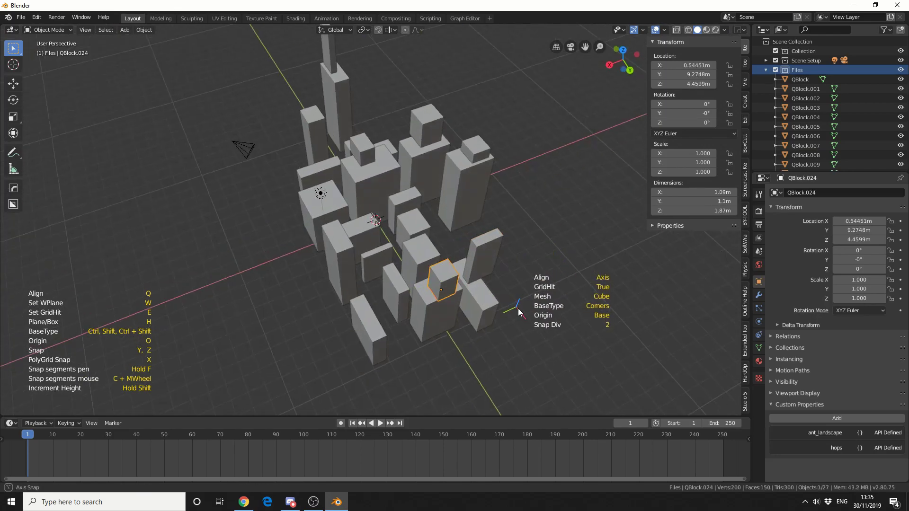
Draw a corner-based box about 3.9 × 2.9 m and 3.3 m high beside the existing large cube-like block.
mouse_move(451, 274)
middle_down()
mouse_move(576, 293)
mouse_move(177, 320)
middle_up()
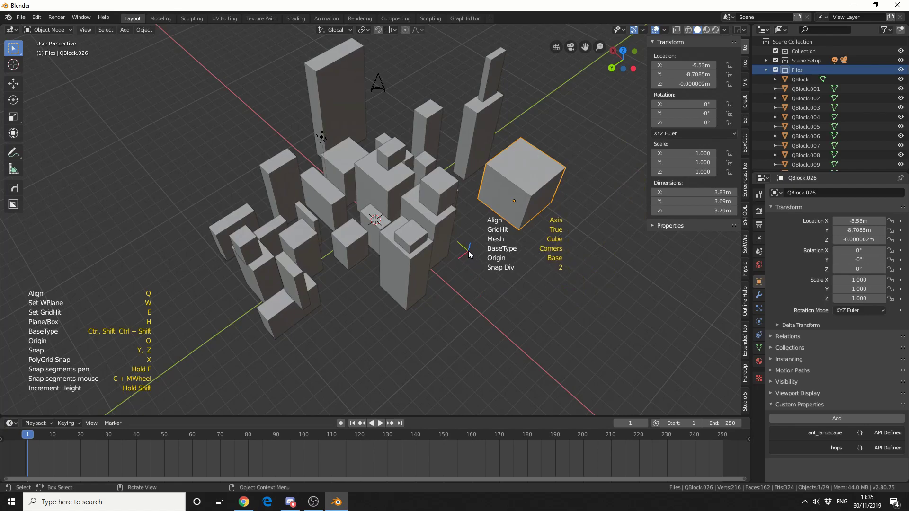
drag(467, 251, 541, 271)
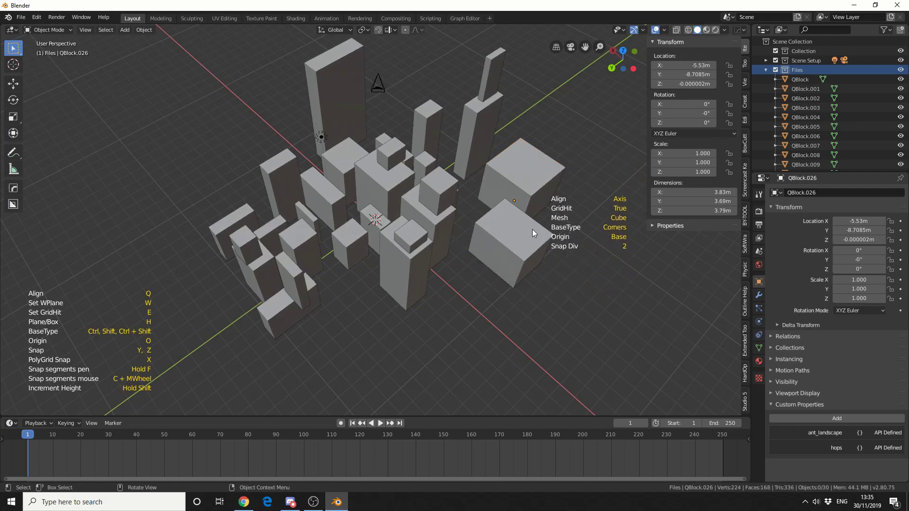
click(532, 229)
Draw two boxes using the Midpoint base type: one about 3.2 × 3.5 × 2.1 m, and a tall one beside it.
key(ctrl)
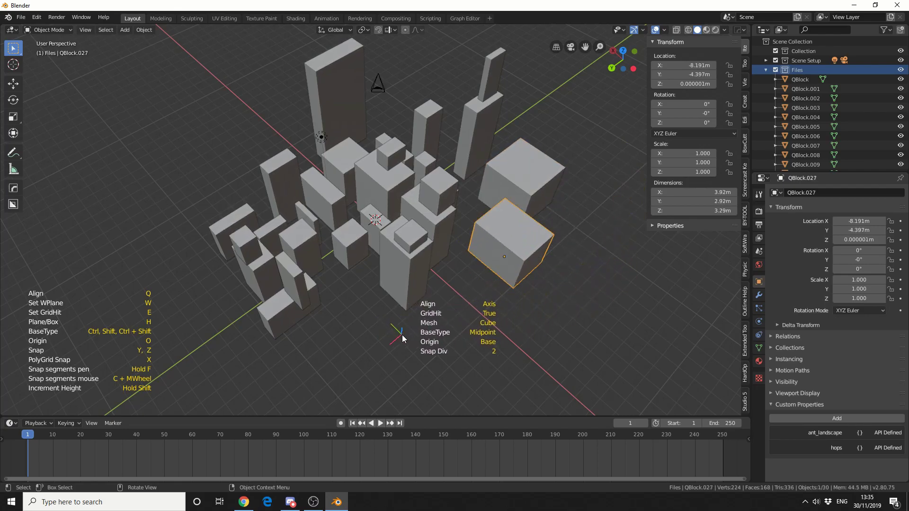
ctrl+drag(413, 338, 456, 342)
click(447, 326)
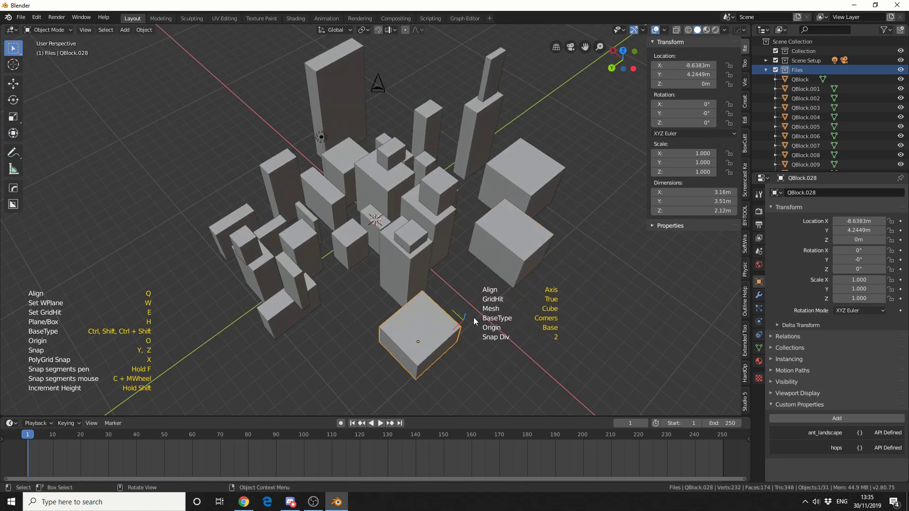
drag(486, 307, 510, 309)
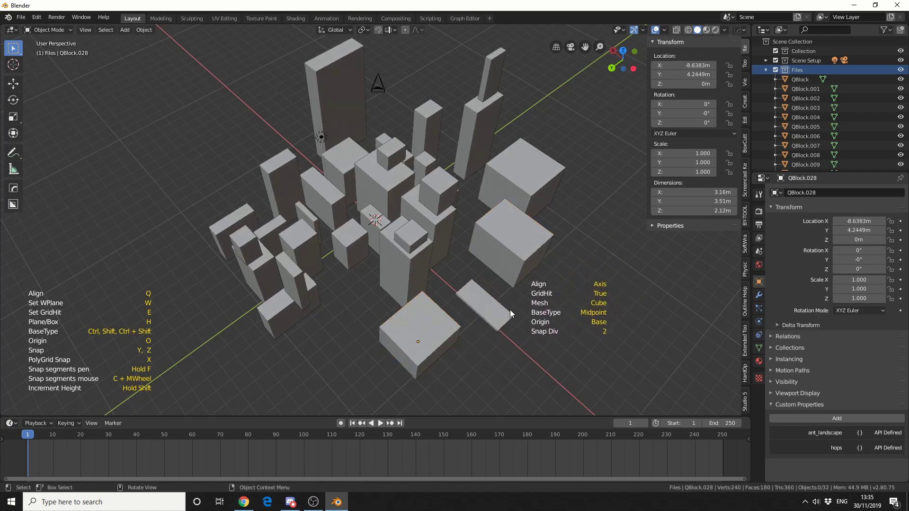
click(500, 217)
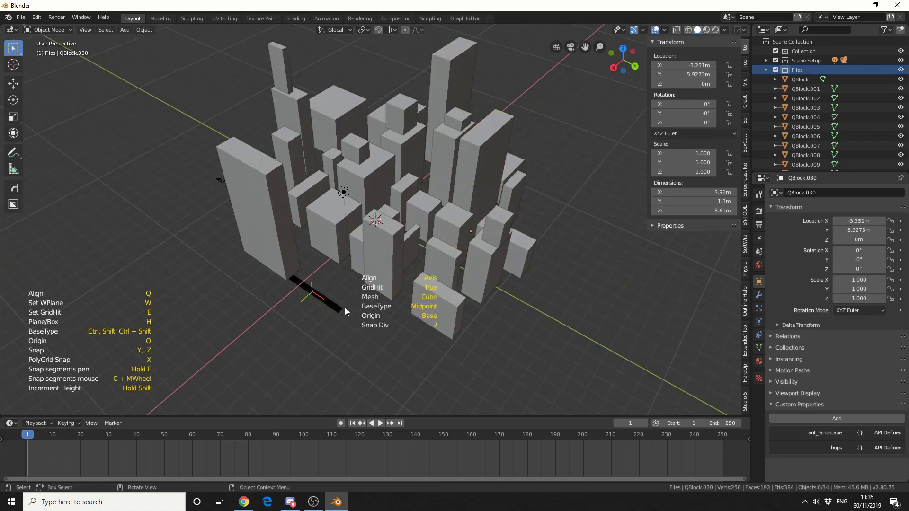
Draw two equal-sided cubes outward from their centres beside the large blocks, the second about 2.56 m per side.
middle_drag(344, 308, 402, 325)
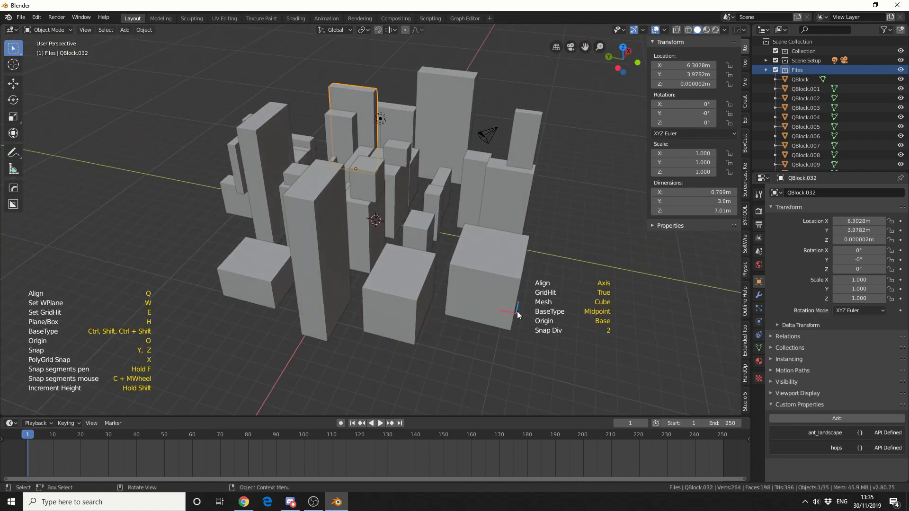
ctrl+shift+drag(575, 248, 598, 254)
ctrl+shift+drag(555, 308, 589, 356)
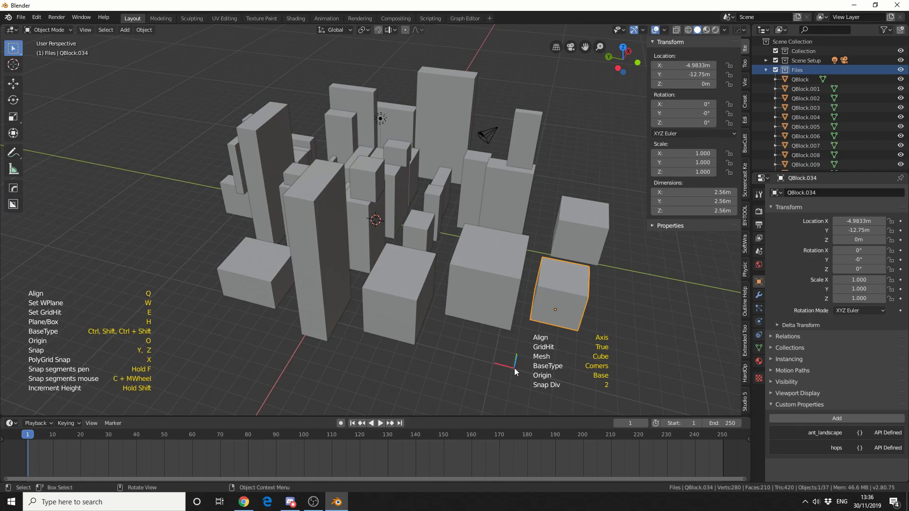
Draw a box with a base about 2.3 × 2.5 m and snap its height to the roof corner of the tall tower.
ctrl+shift+drag(452, 354, 493, 402)
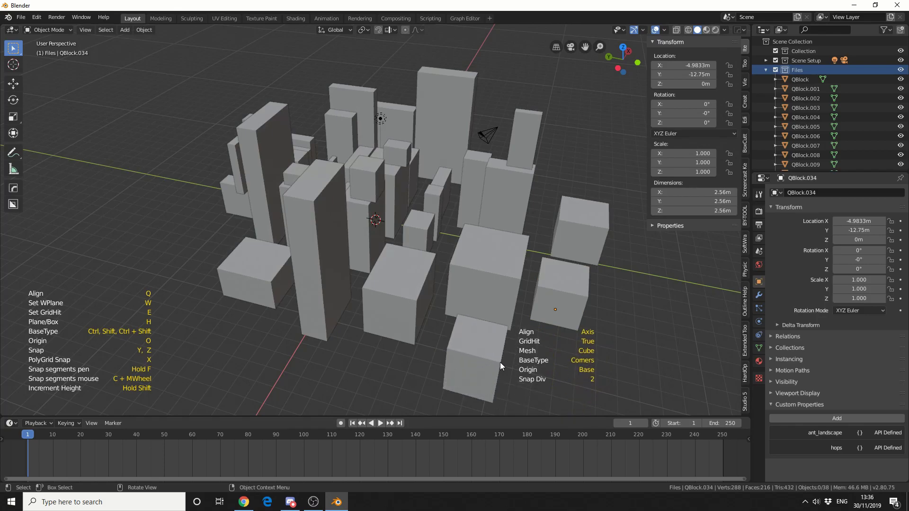
right_click(499, 362)
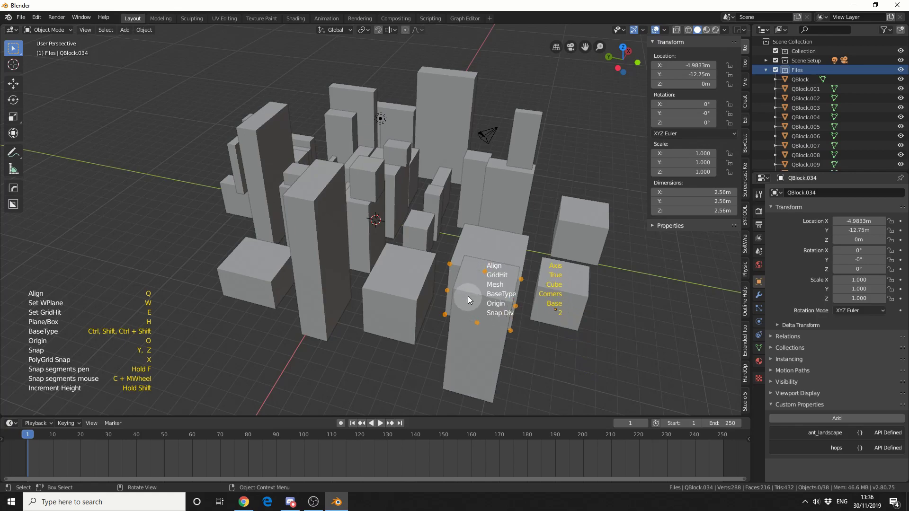
click(448, 265)
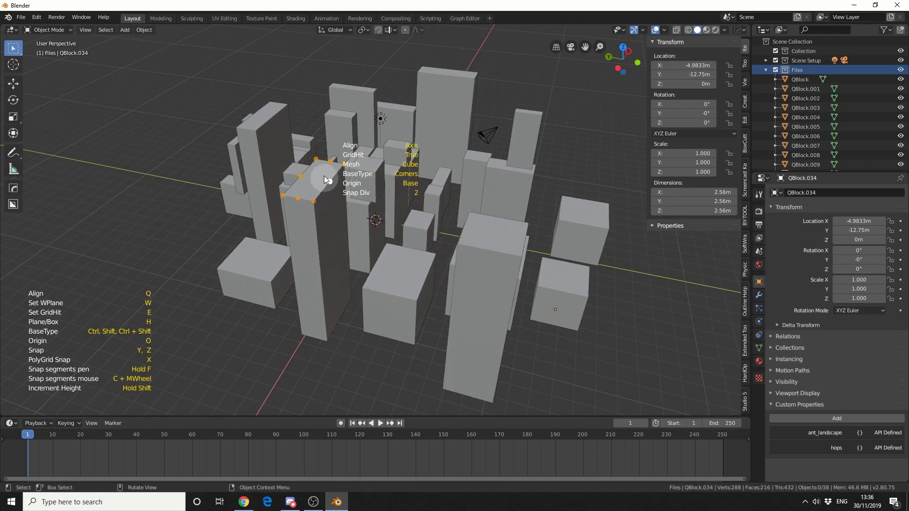
click(314, 204)
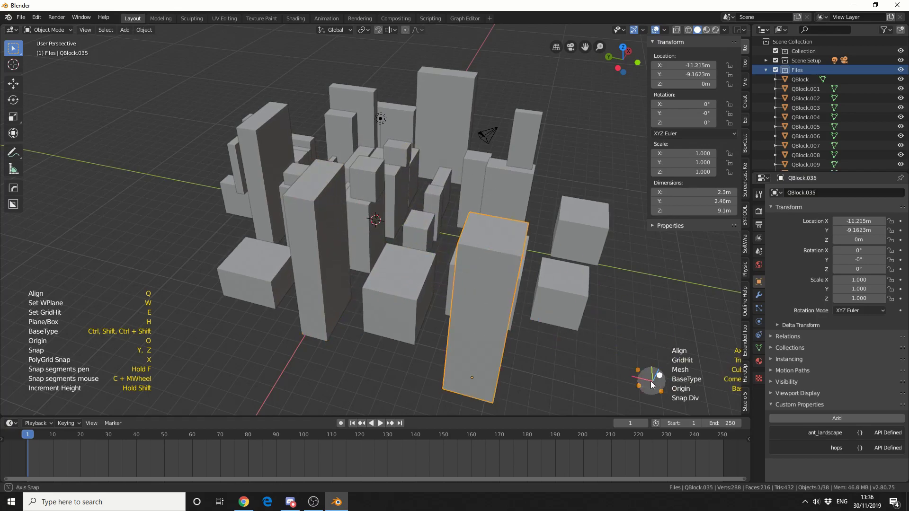
Draw two grid-snapped boxes on the open side of the city: a large tall one and a 2 × 2 m one about 5.5 m high.
middle_drag(478, 391, 565, 376)
mouse_move(474, 301)
mouse_down()
mouse_move(523, 324)
mouse_move(536, 346)
mouse_up()
click(493, 138)
click(399, 200)
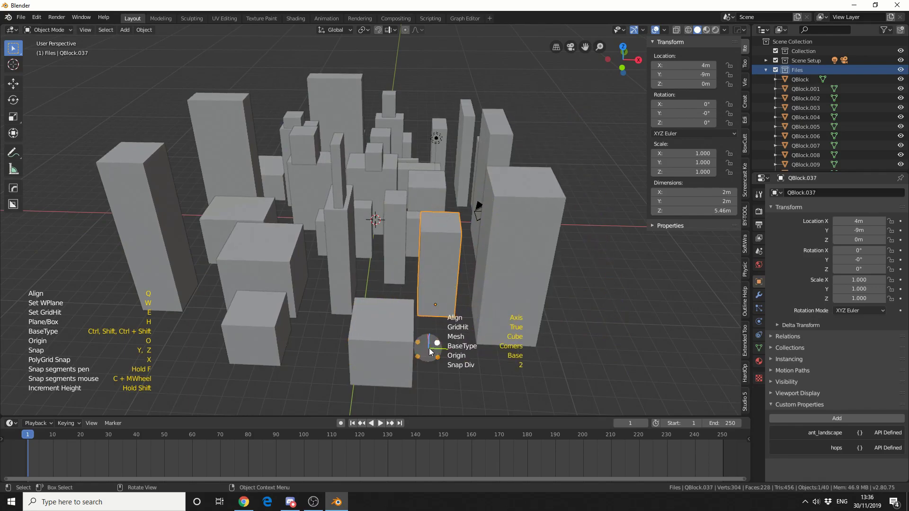
Draw two grid-snapped boxes at the city's outer edges: one 3 × 4 m and about 2.6 m high, one 1 × 5 m and about 3.1 m high.
middle_drag(428, 348, 552, 348)
drag(208, 290, 284, 324)
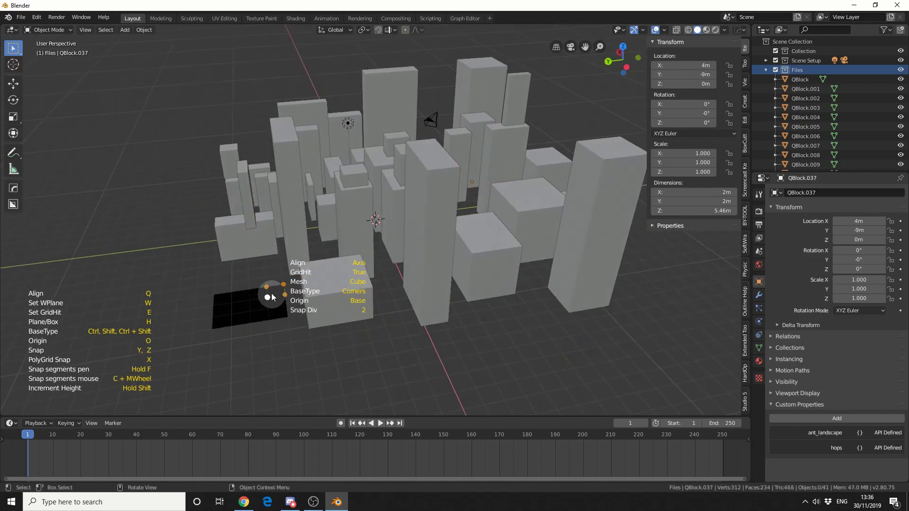
drag(260, 250, 266, 214)
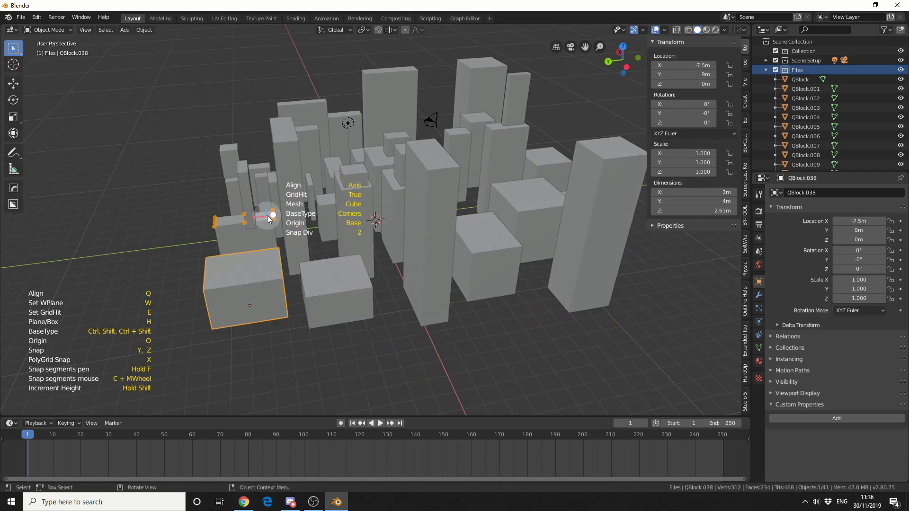
middle_drag(386, 317, 525, 317)
mouse_move(362, 315)
mouse_down()
mouse_move(315, 345)
mouse_move(402, 372)
mouse_up()
click(419, 279)
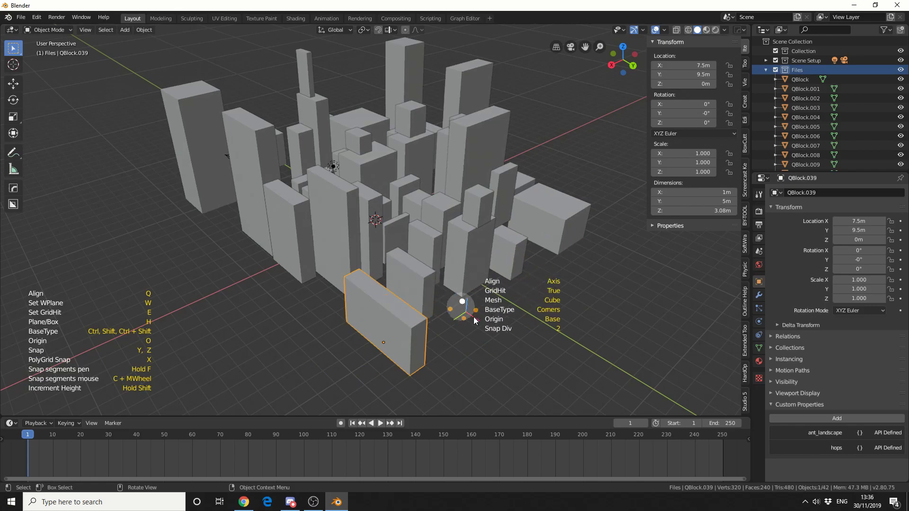
Draw two grid-snapped boxes at the city's edge: 3 × 2 m snapped to the neighbouring tower's height, and 3 × 7 m snapped to the nearby cube's height.
scroll(473, 317, down, 3)
middle_drag(518, 263, 435, 266)
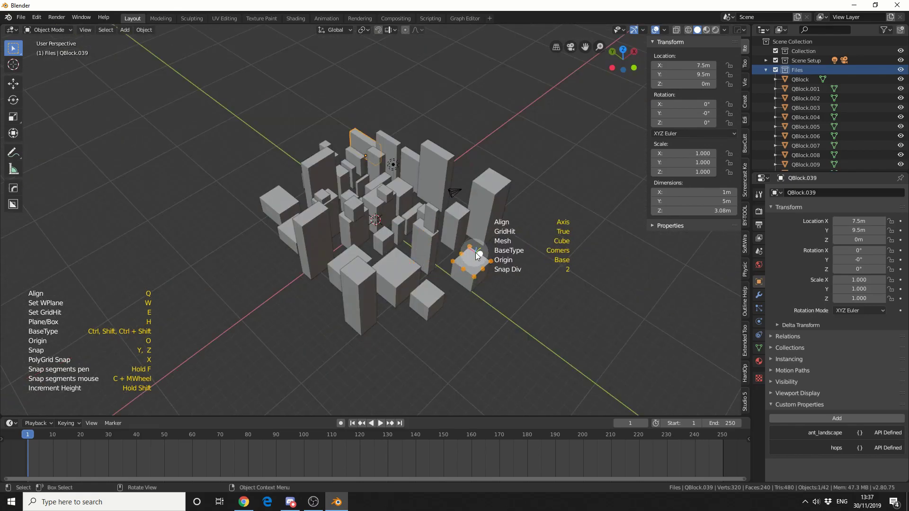
drag(509, 262, 533, 259)
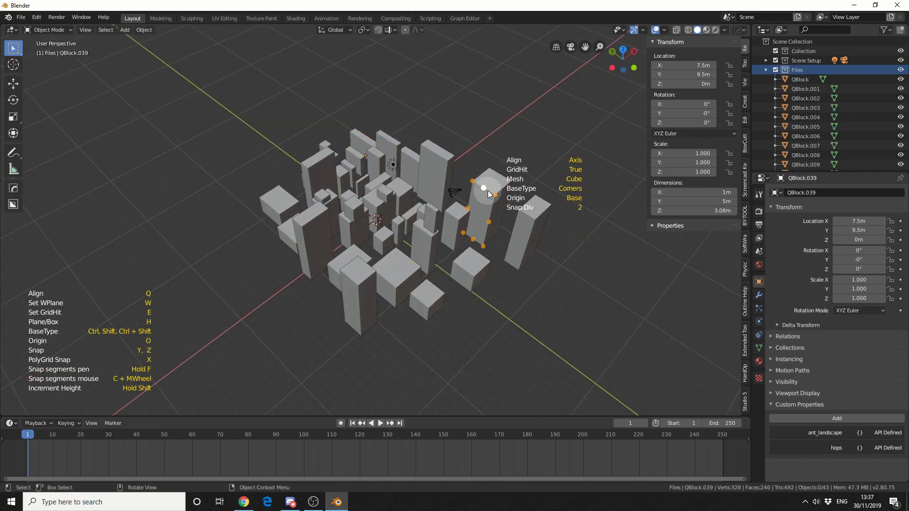
click(488, 190)
mouse_move(448, 313)
mouse_down()
mouse_move(505, 349)
mouse_move(523, 334)
mouse_up()
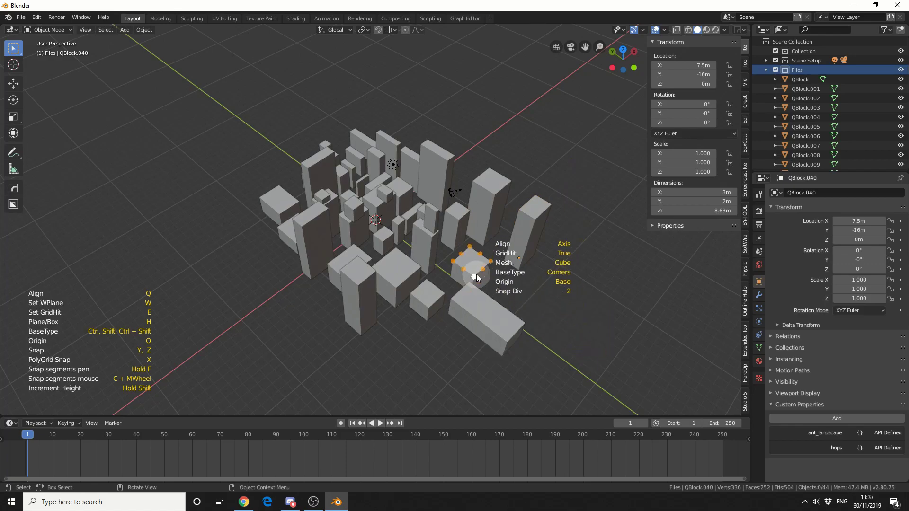
click(475, 275)
Draw a 1 × 5 m box with its height snapped to a small central block, plus a large box on the city's opposite side.
drag(401, 333, 439, 363)
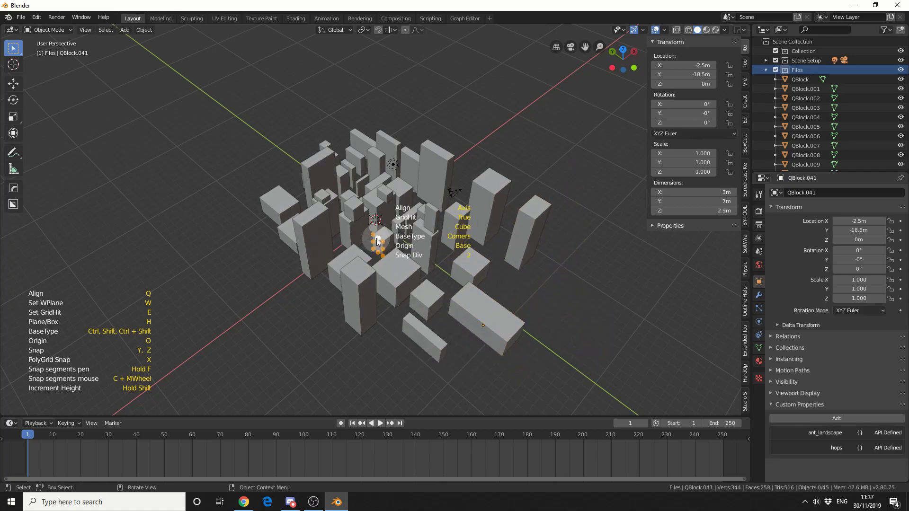
click(378, 237)
middle_drag(512, 291, 659, 274)
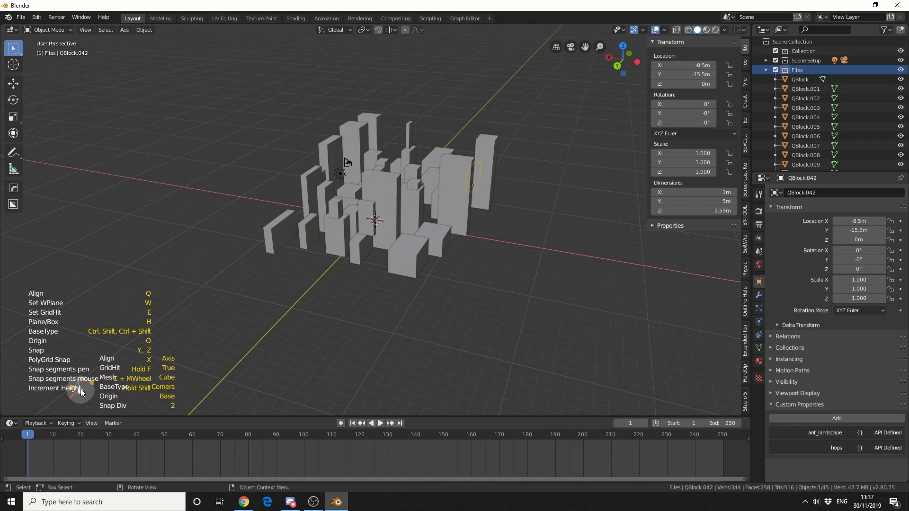
drag(296, 281, 373, 273)
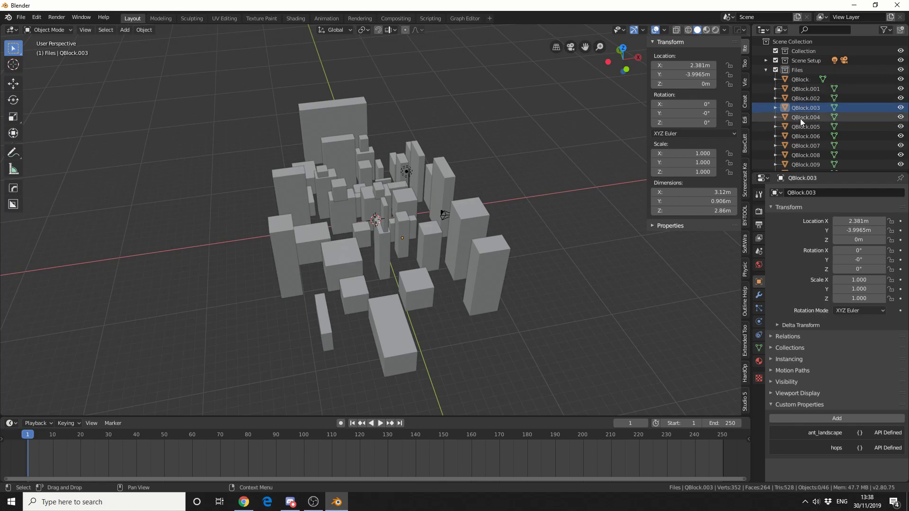
Select the outer 3 × 2 m tower and move it inward, closer to the city blocks.
scroll(800, 119, down, 5)
scroll(800, 119, down, 5)
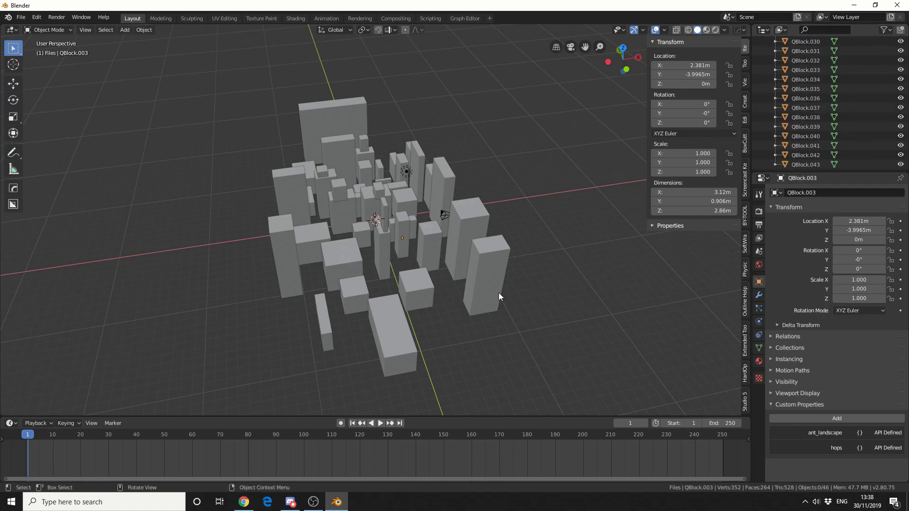
click(484, 283)
click(13, 84)
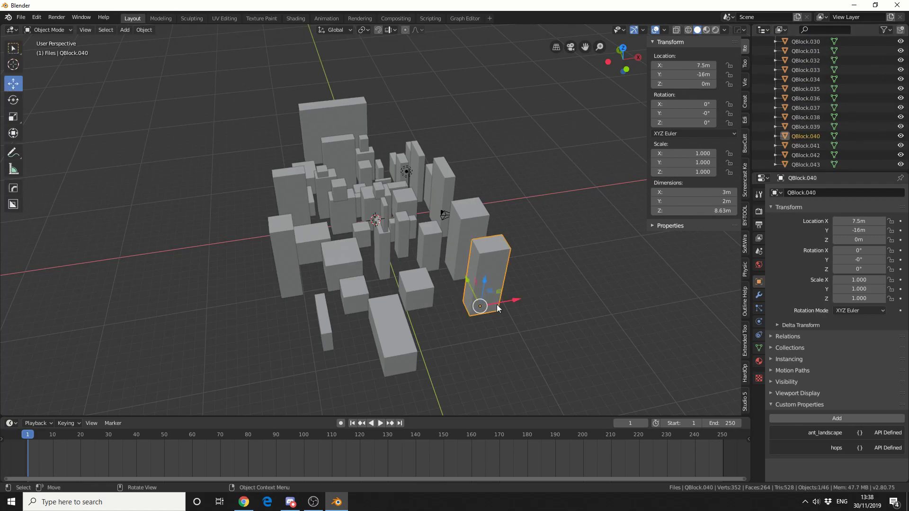
mouse_move(496, 305)
mouse_down()
mouse_move(478, 308)
mouse_move(498, 314)
mouse_up()
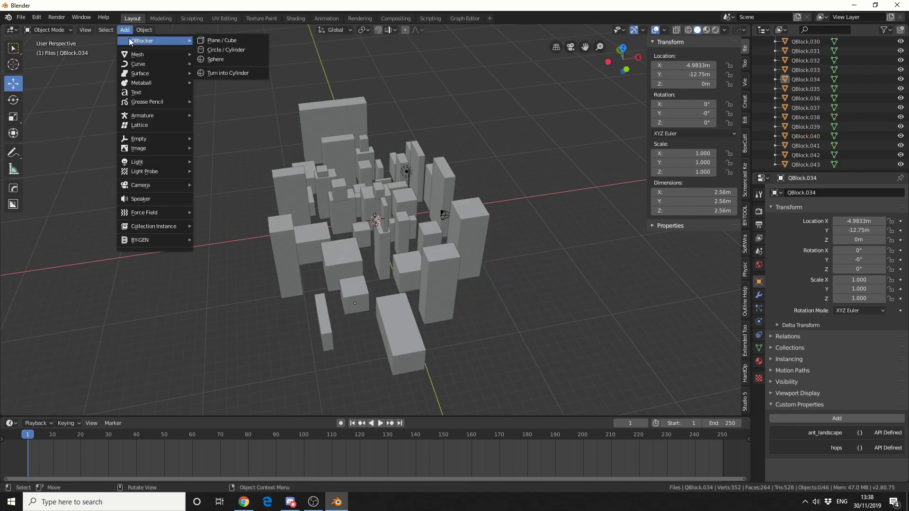
Draw two tall QBlocker cylinders side by side at the city's edge, the first about 4.1 × 3.5 m and 11.8 m high.
click(223, 50)
middle_drag(214, 240, 301, 251)
drag(348, 316, 382, 351)
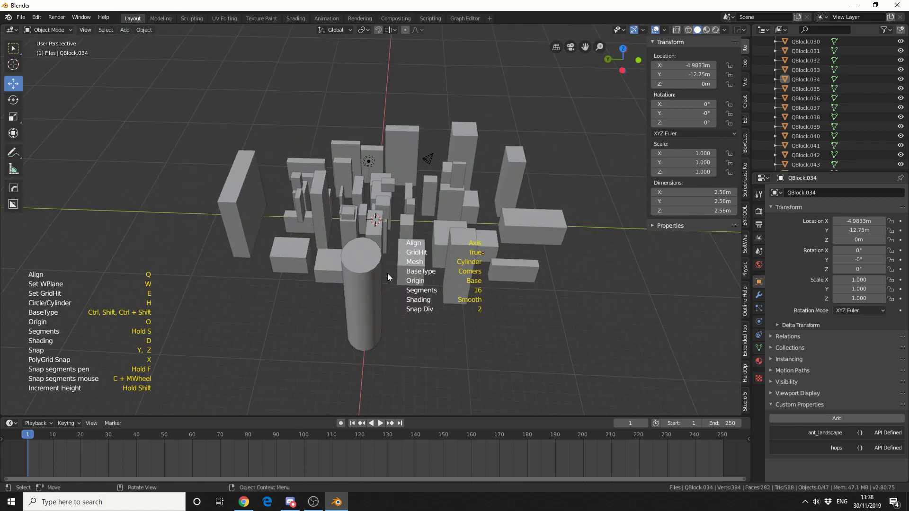
click(387, 273)
drag(422, 310, 467, 348)
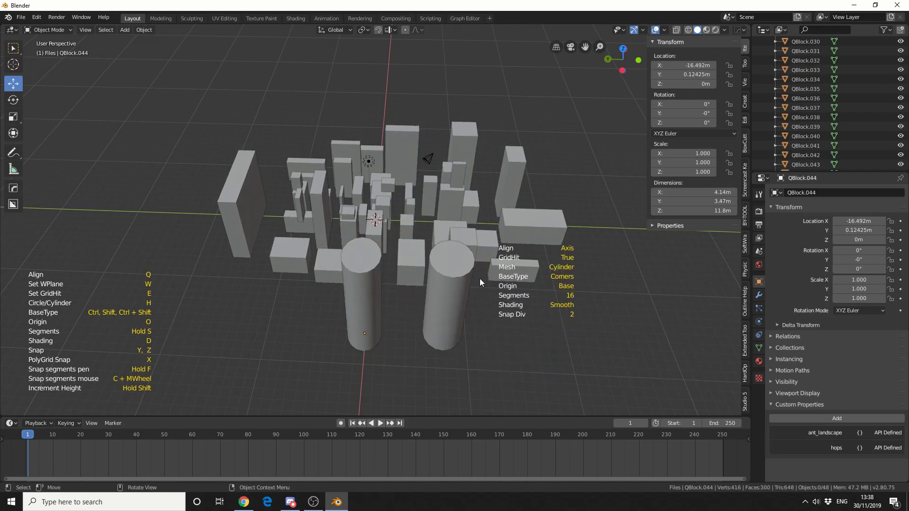
click(479, 278)
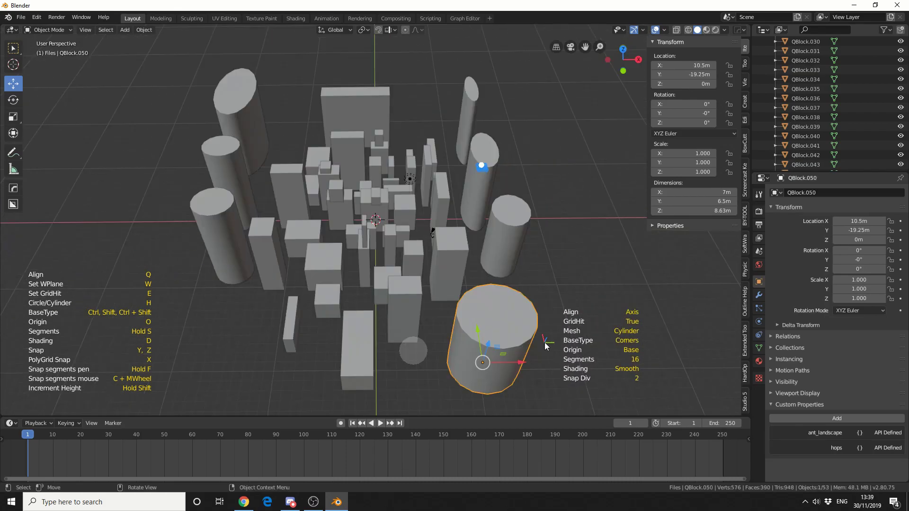